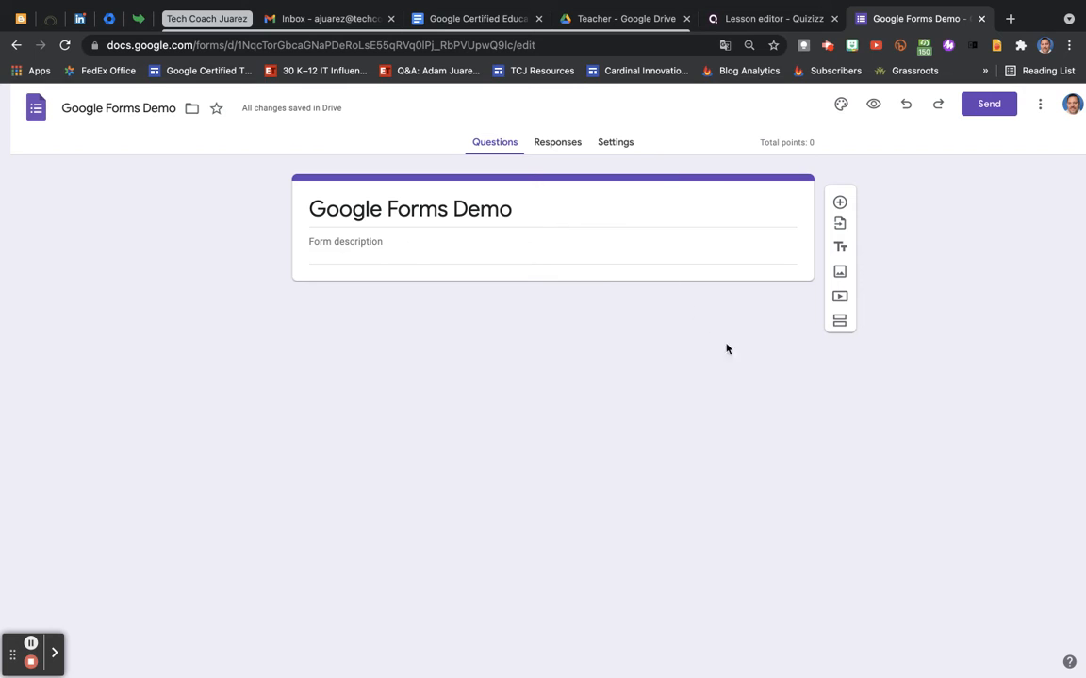
Turn the form's Make this a quiz setting off and back on, and return to the questions
left_click(615, 141)
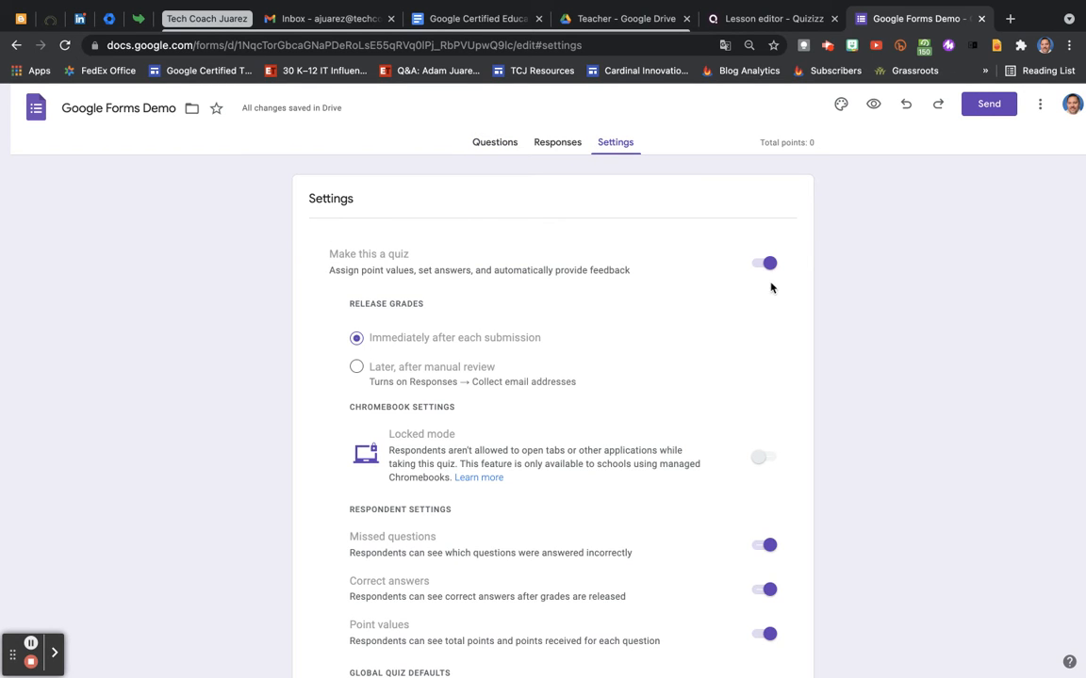
left_click(768, 264)
left_click(768, 264)
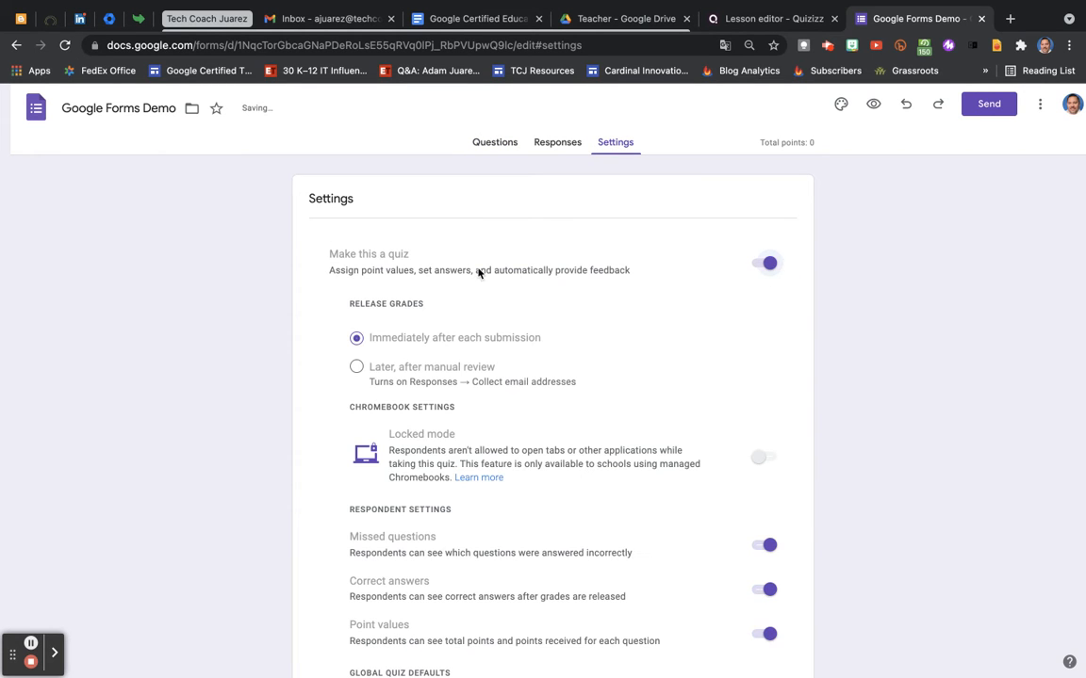
left_click(494, 146)
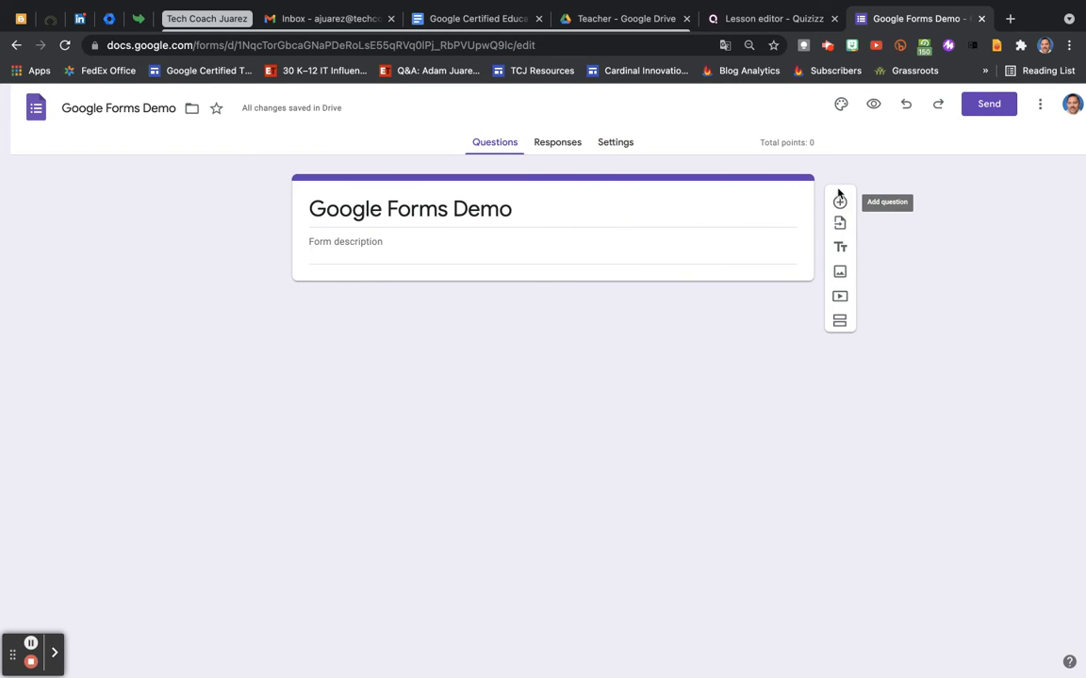
Add a multiple choice question with the text "What dairy did we visit?"
left_click(840, 200)
left_click(340, 324)
type("Wa")
key("BackSpace")
type("hat dairy did we visit?")
Enter Producers, Orosi and Cutler as the answer options of the dairy question
left_click(341, 367)
type("Prodcu")
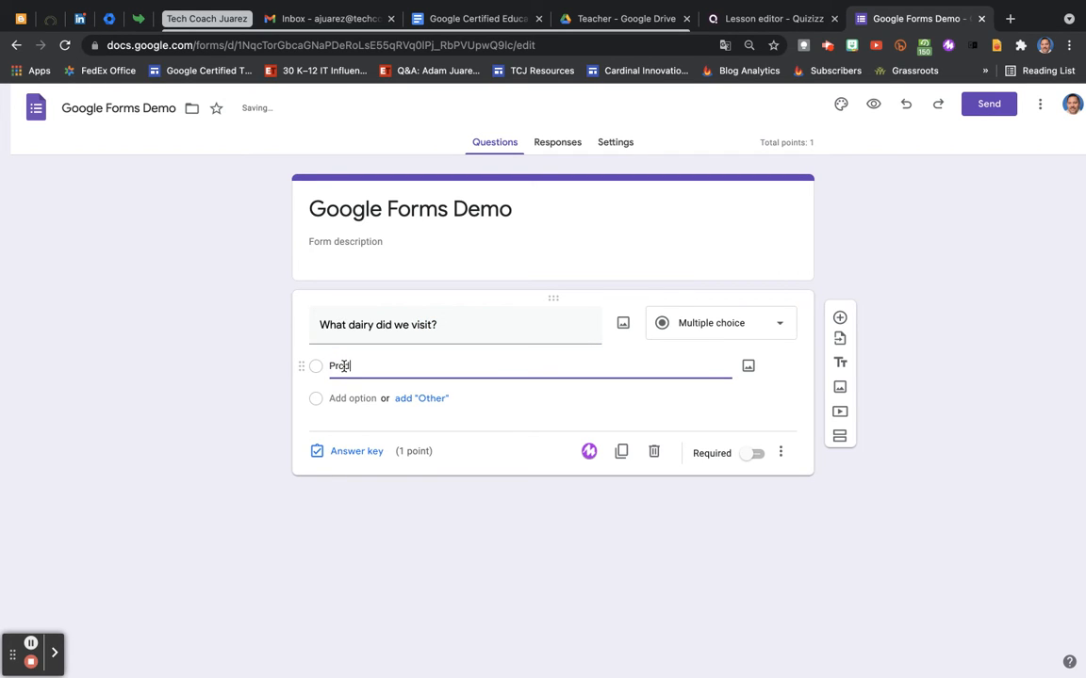
key("BackSpace")
key("BackSpace")
type("ucers")
key("Return")
type("Orois")
key("Return")
key("BackSpace")
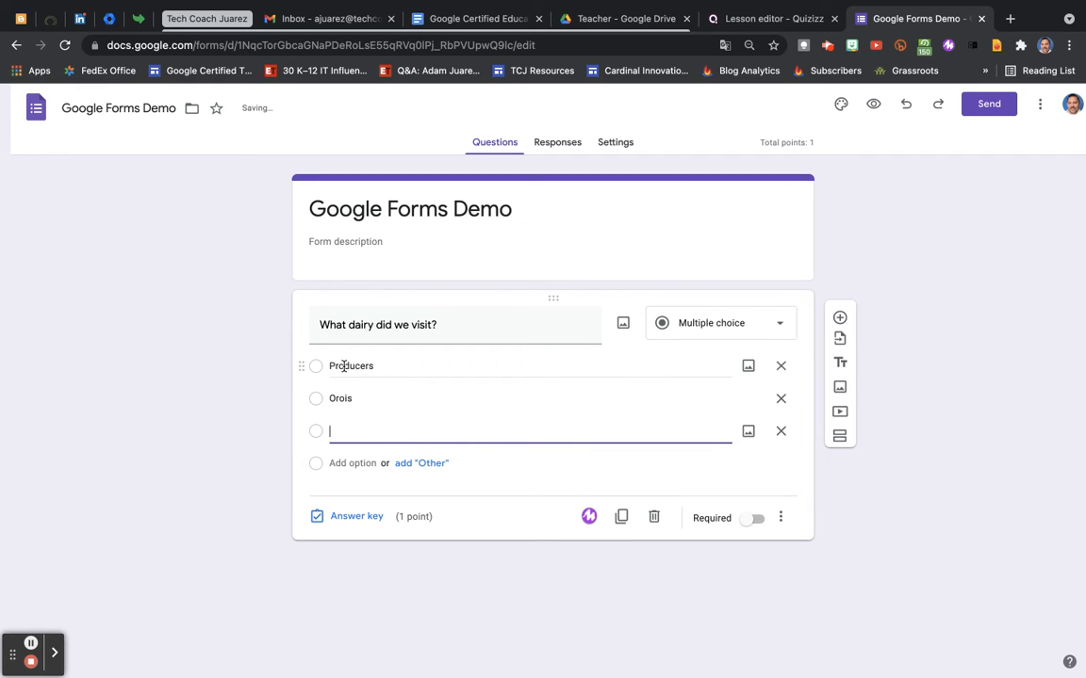
type("Cutler")
double_click(360, 399)
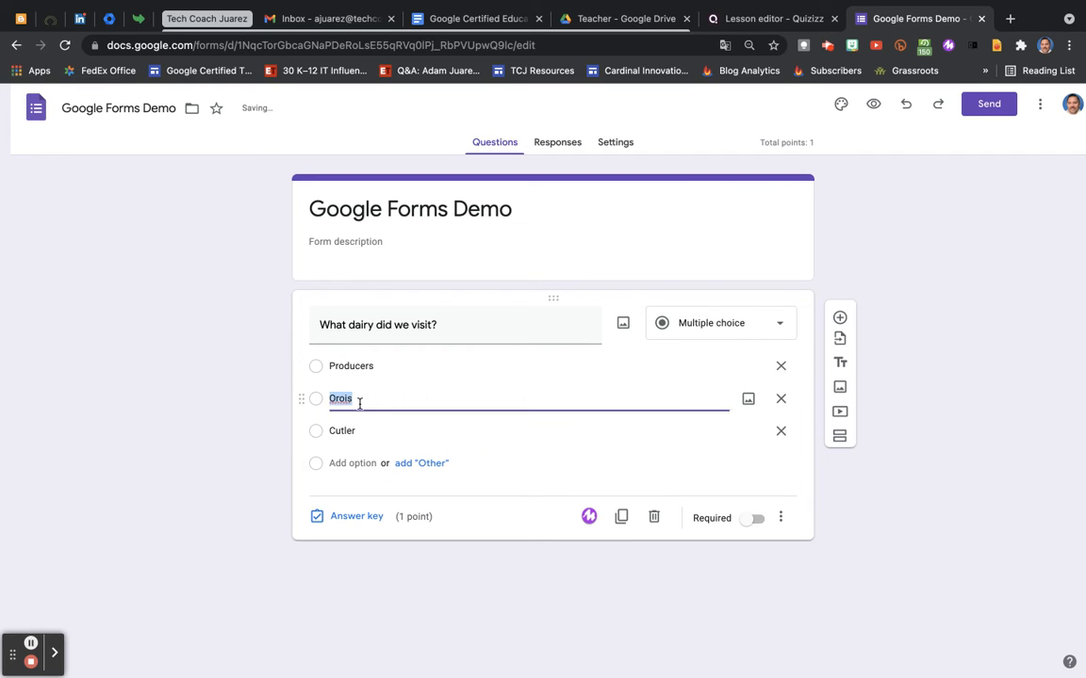
type("Orosi")
Mark Producers as the correct answer in the dairy question's answer key and make the question required
left_click(349, 517)
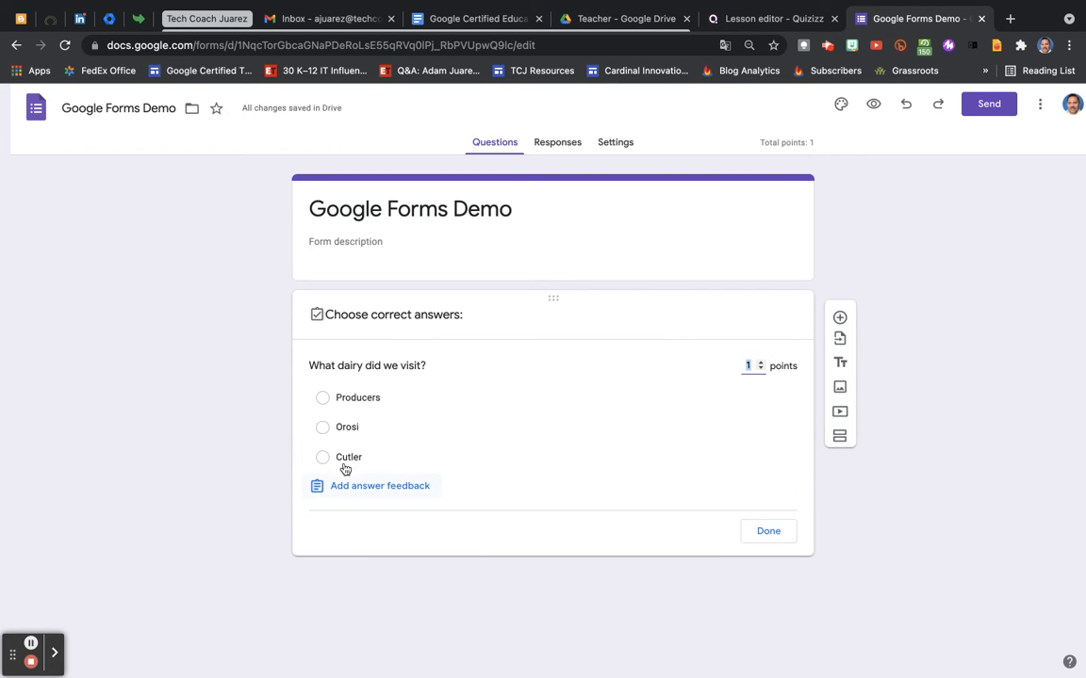
left_click(323, 400)
left_click(768, 531)
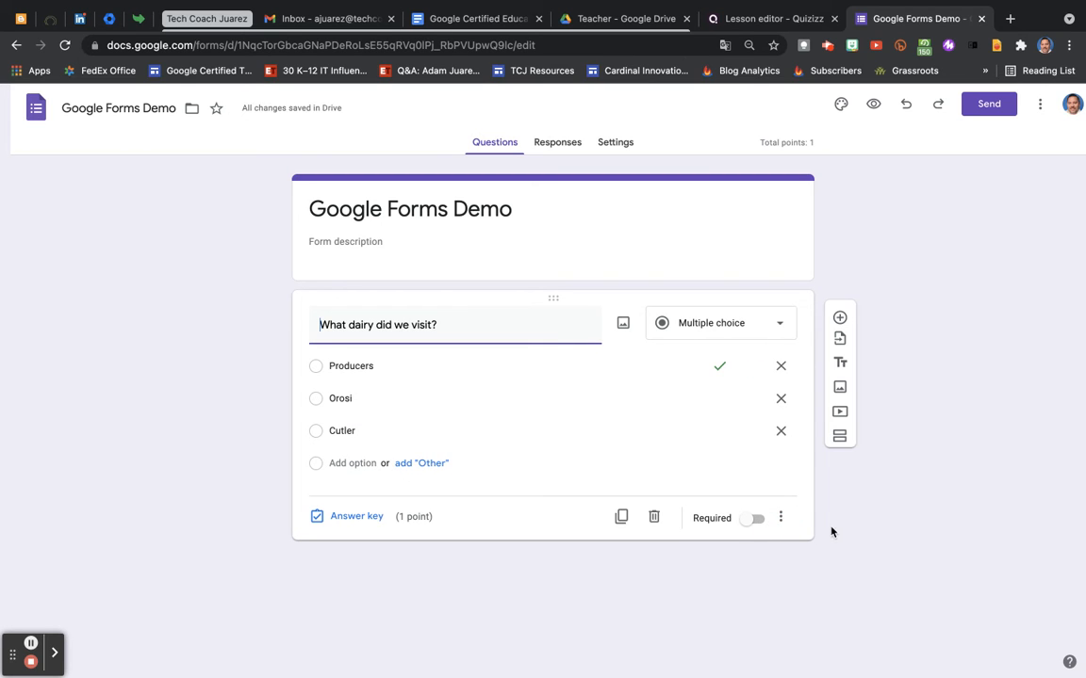
left_click(755, 520)
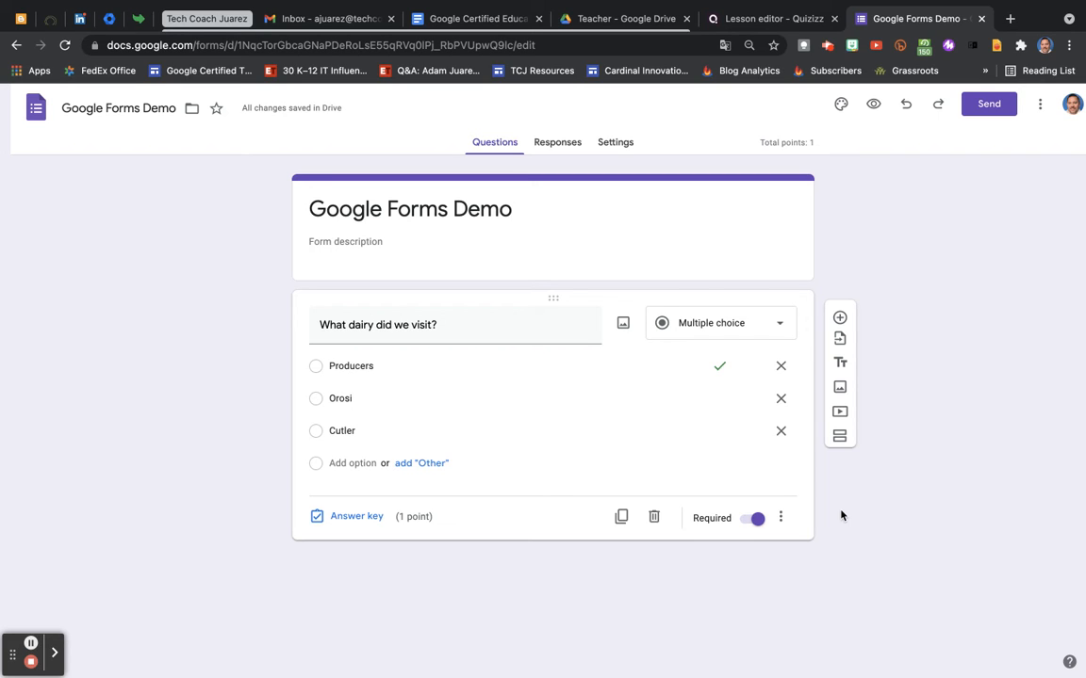
Search YouTube for "producers dairy", insert the video "Producers Dairy Company Overview Long Form" below the question and title it "Producers Dairy"
left_click(841, 415)
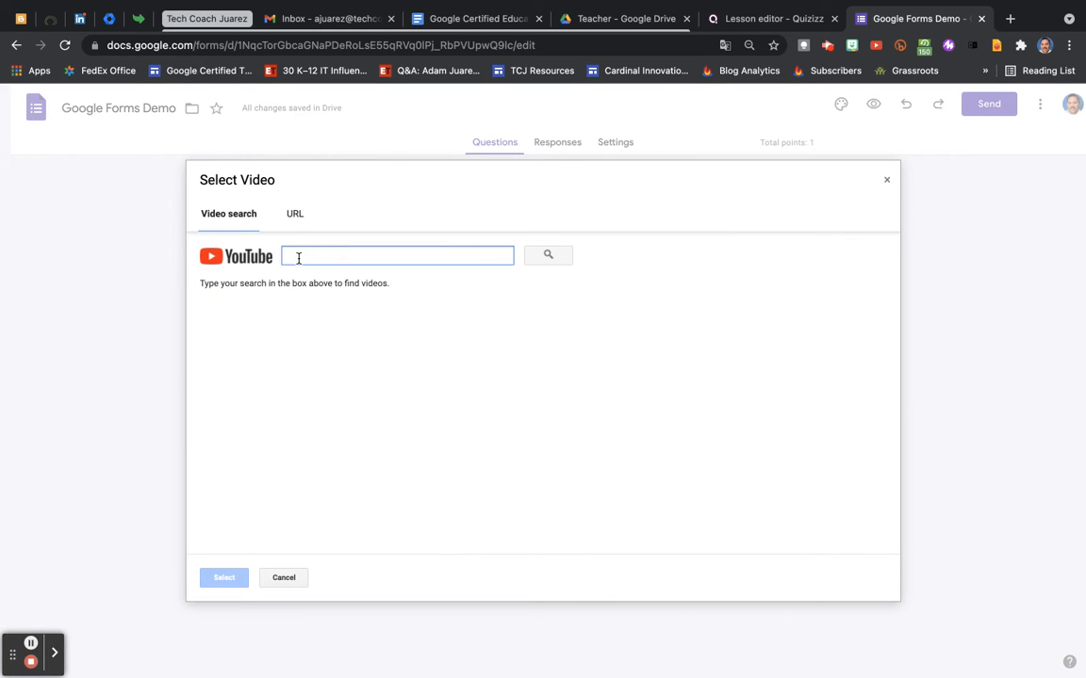
type("pro")
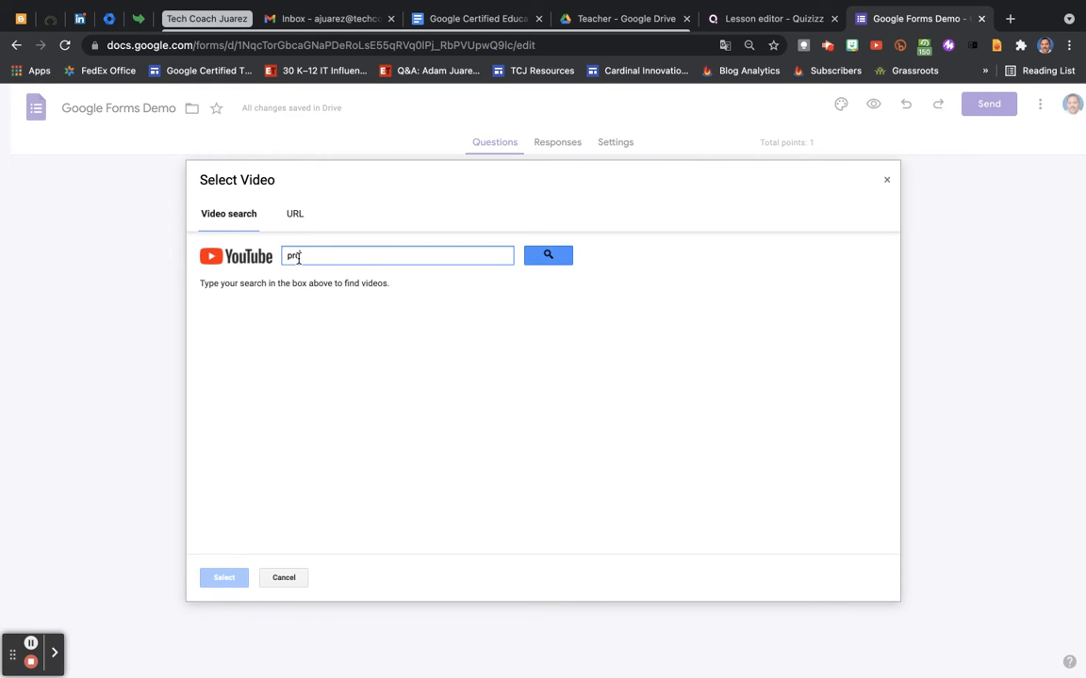
type("ducers dairy")
key("Return")
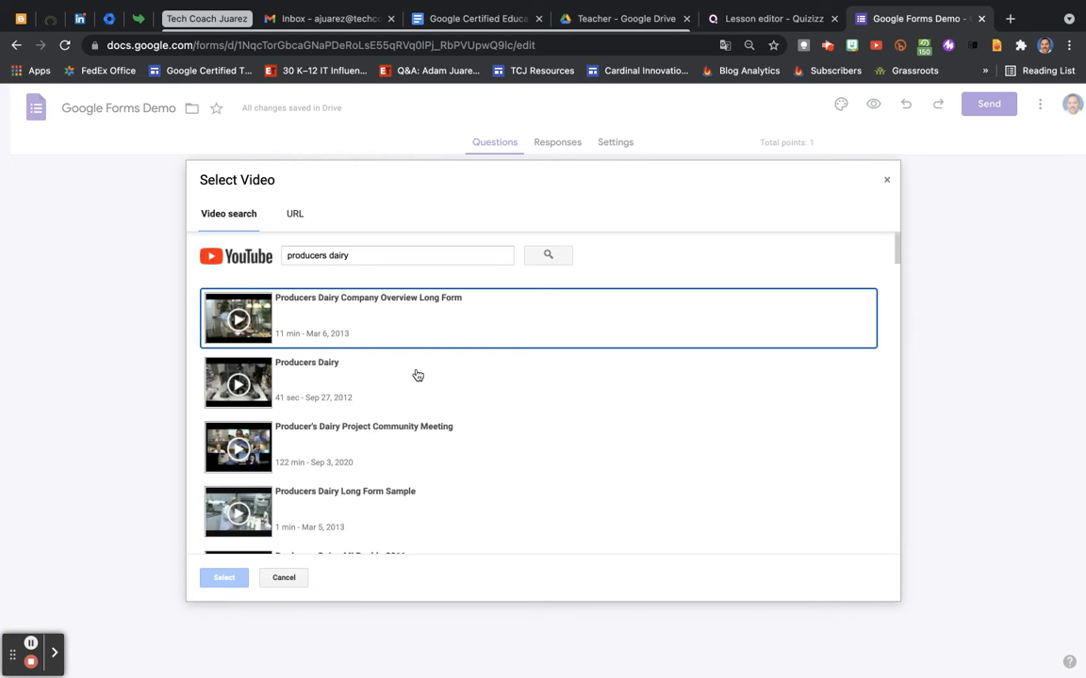
left_click(378, 332)
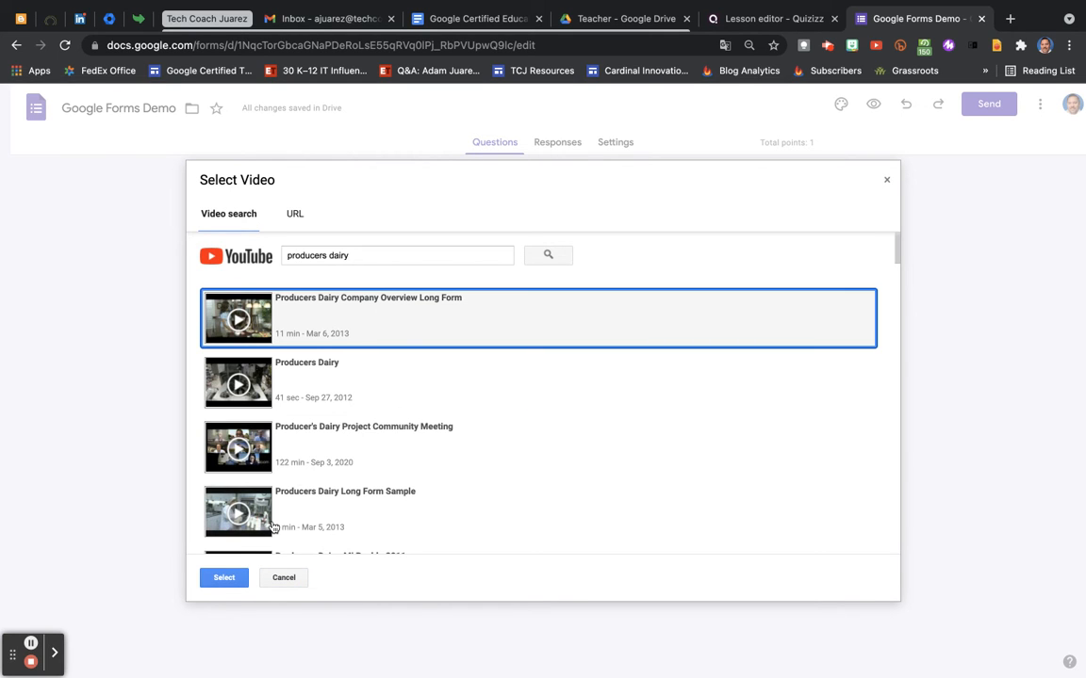
left_click(219, 580)
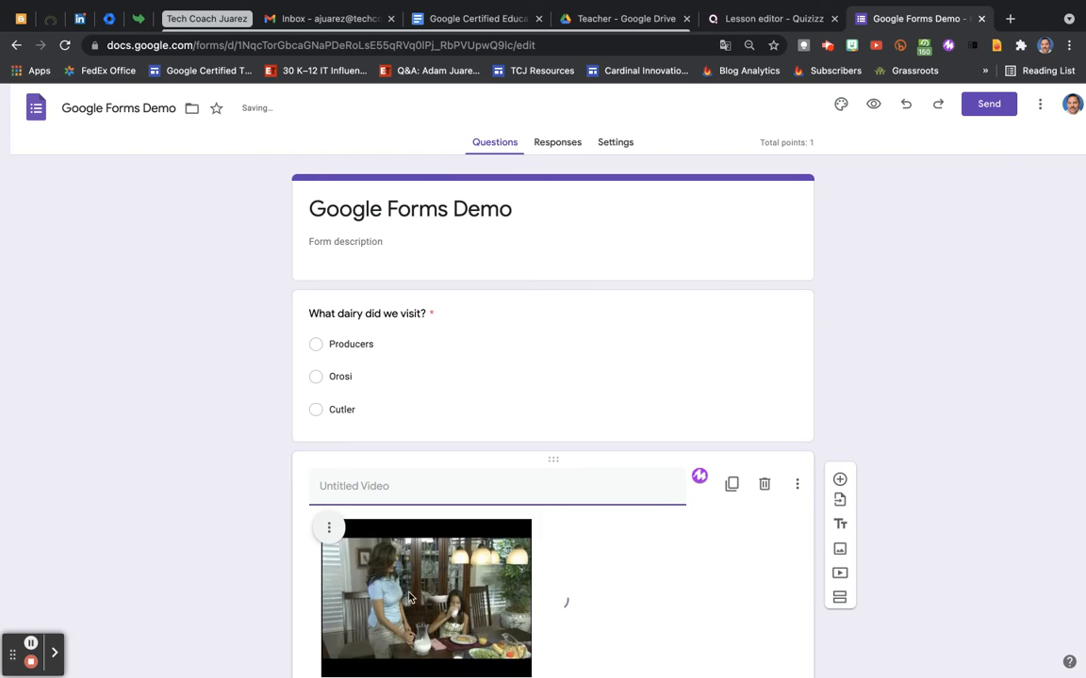
type("Produ")
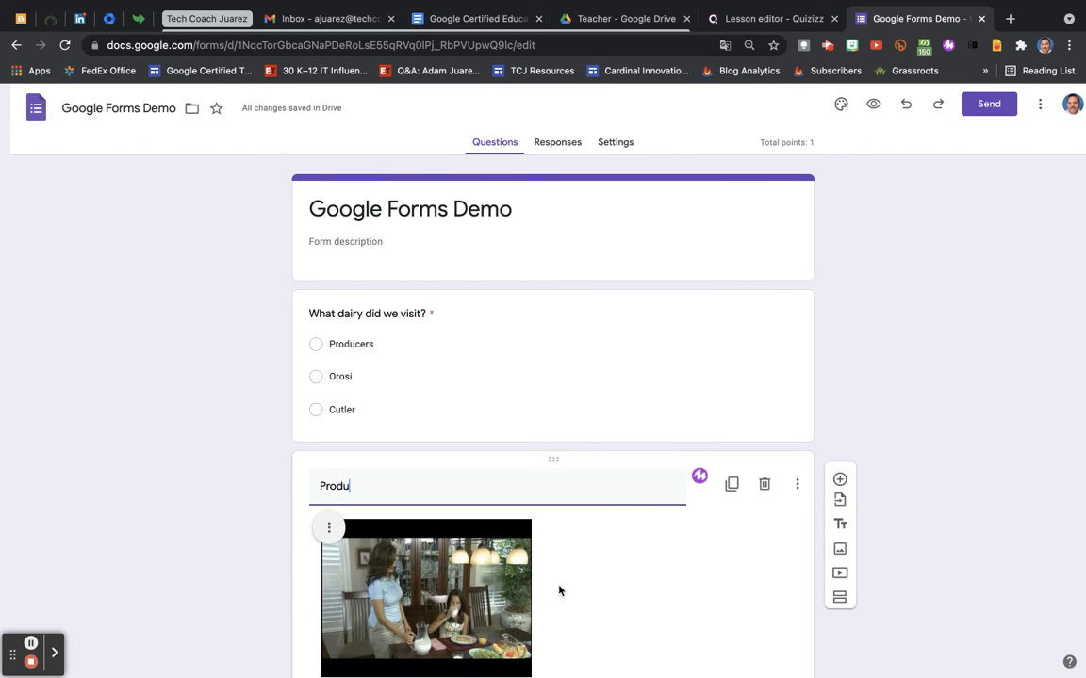
type("cers Dairy")
Add a required Paragraph question below the video asking "What was the main idea of the video?"
scroll(990, 616, "down", 2)
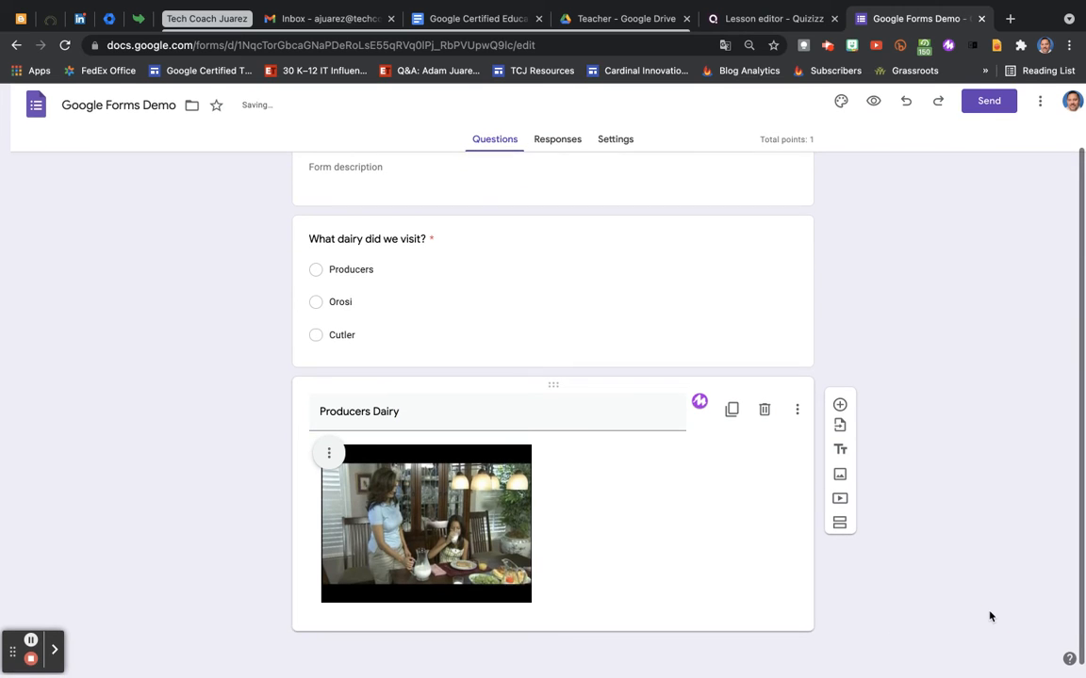
left_click(841, 409)
type("What was the main ")
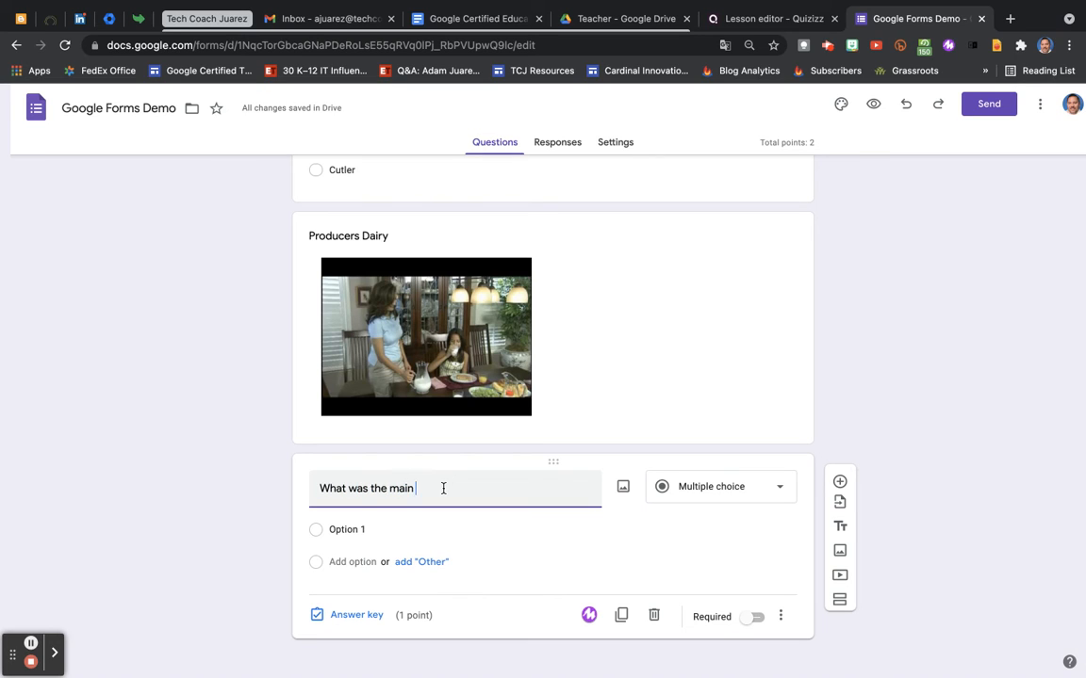
type("idea of the video?")
left_click(744, 497)
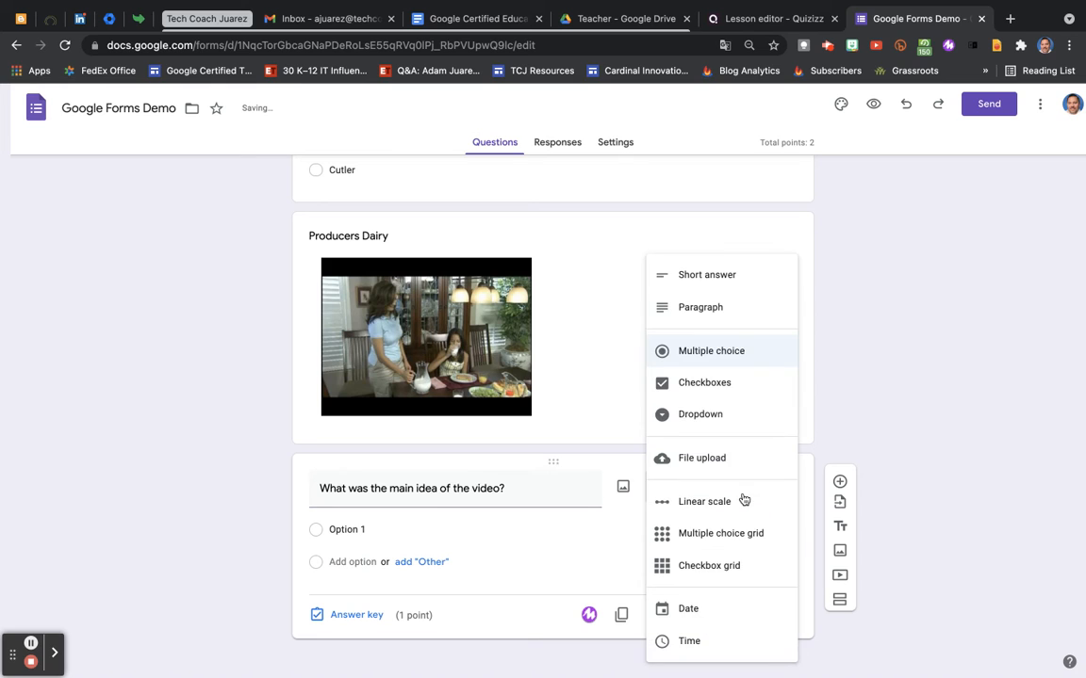
left_click(727, 313)
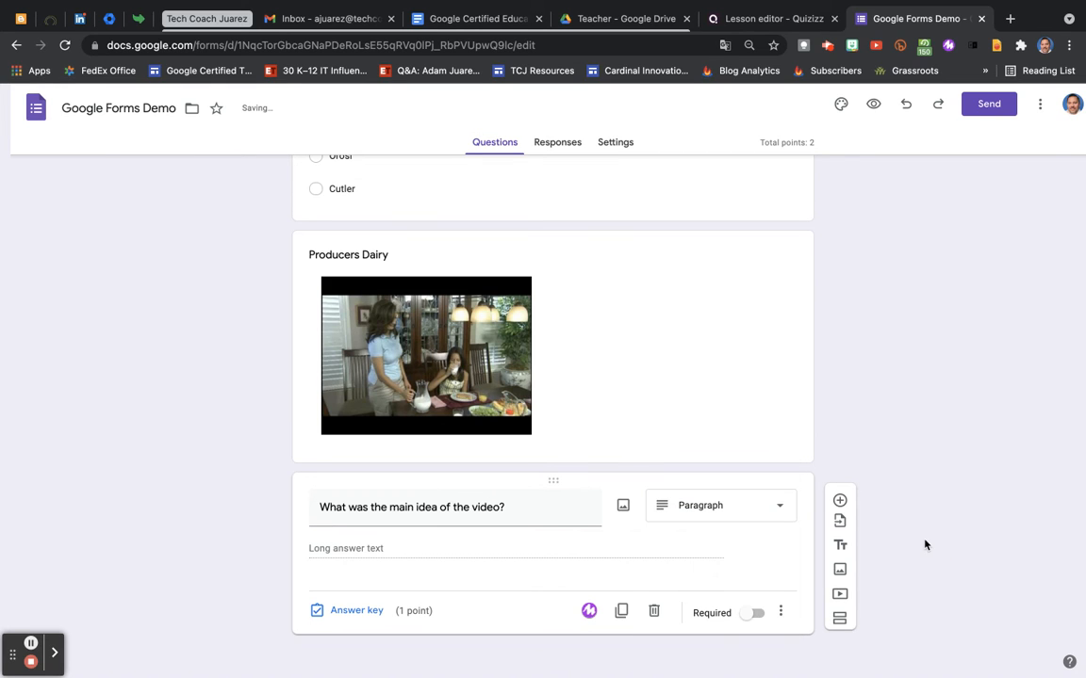
left_click(757, 613)
Add another question below the main idea question and set its type to Linear scale
scroll(954, 569, "up", 1)
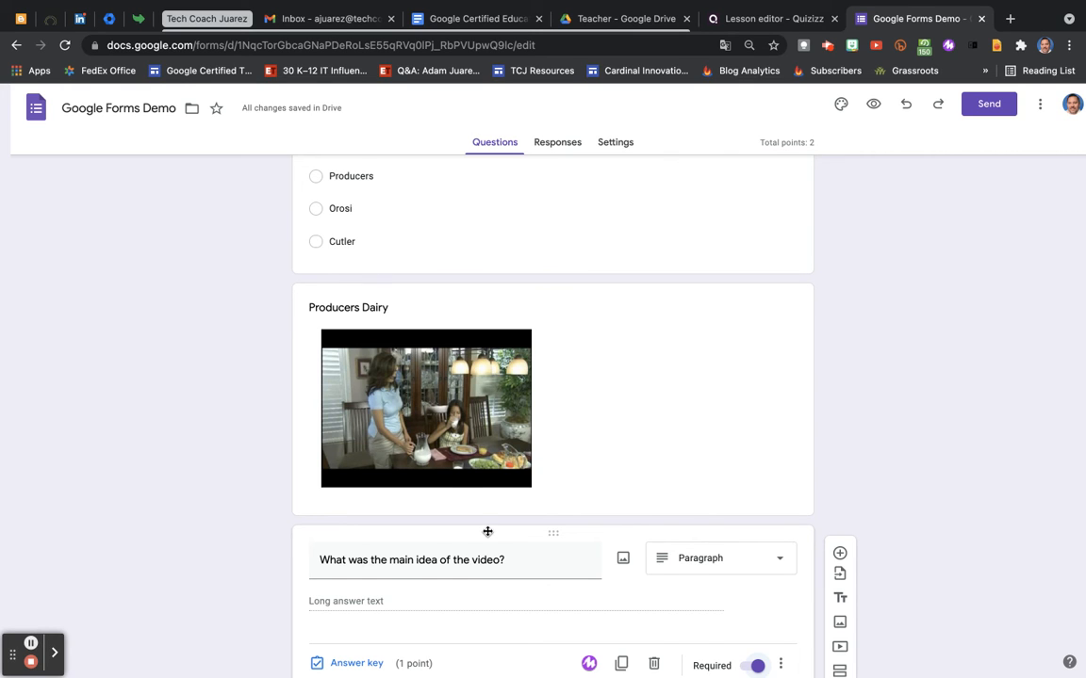
scroll(487, 533, "down", 1)
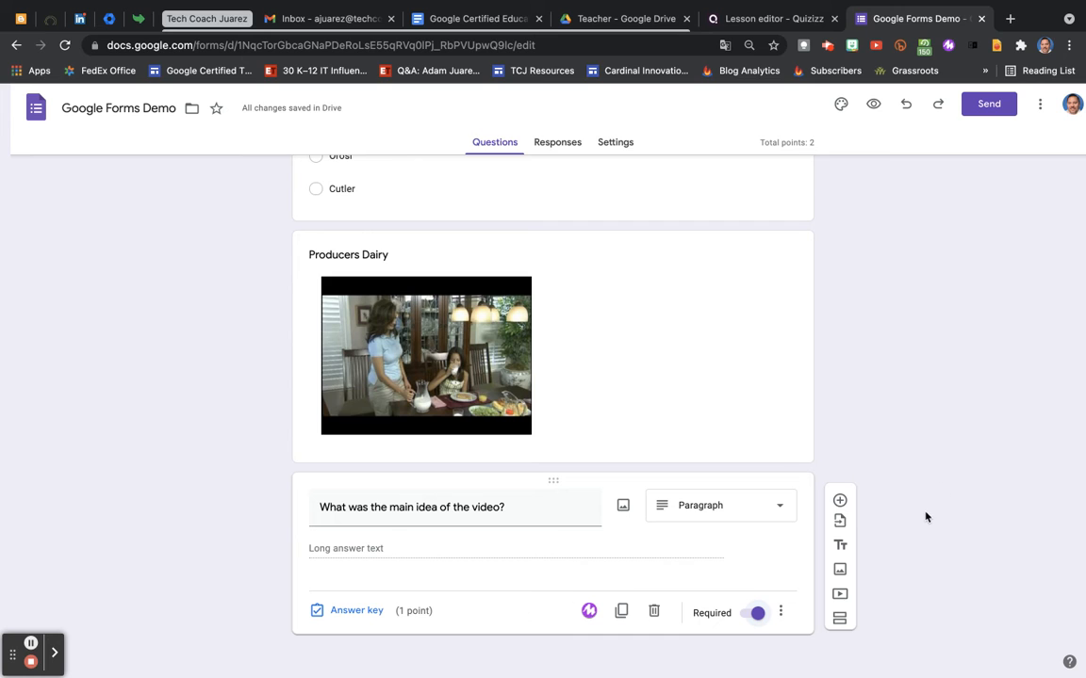
left_click(840, 500)
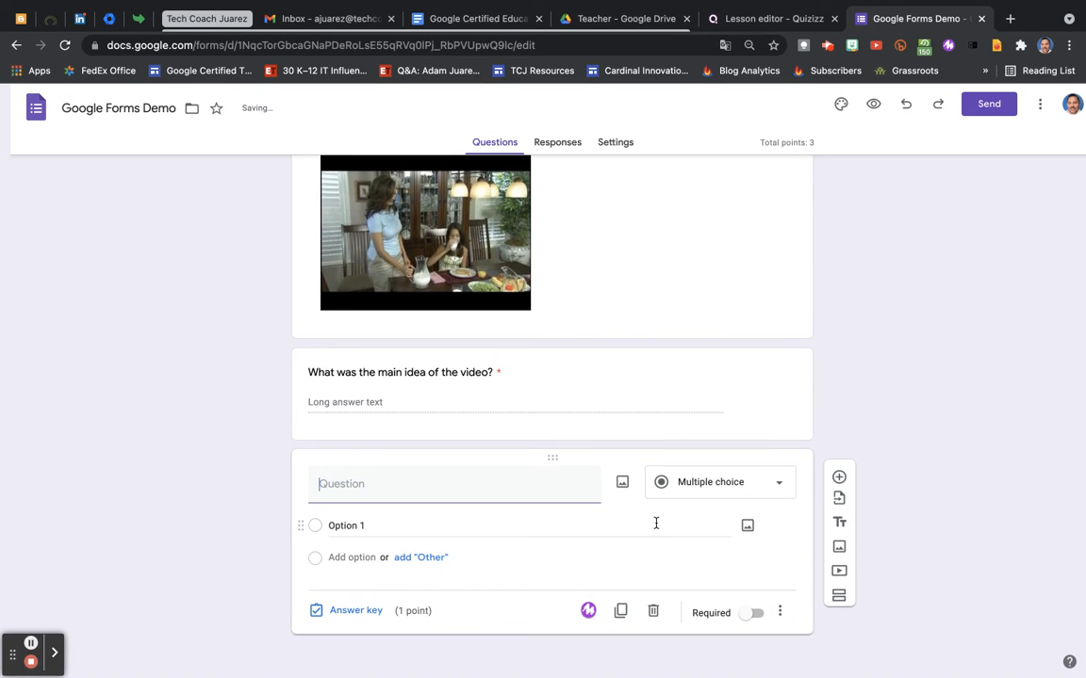
left_click(702, 484)
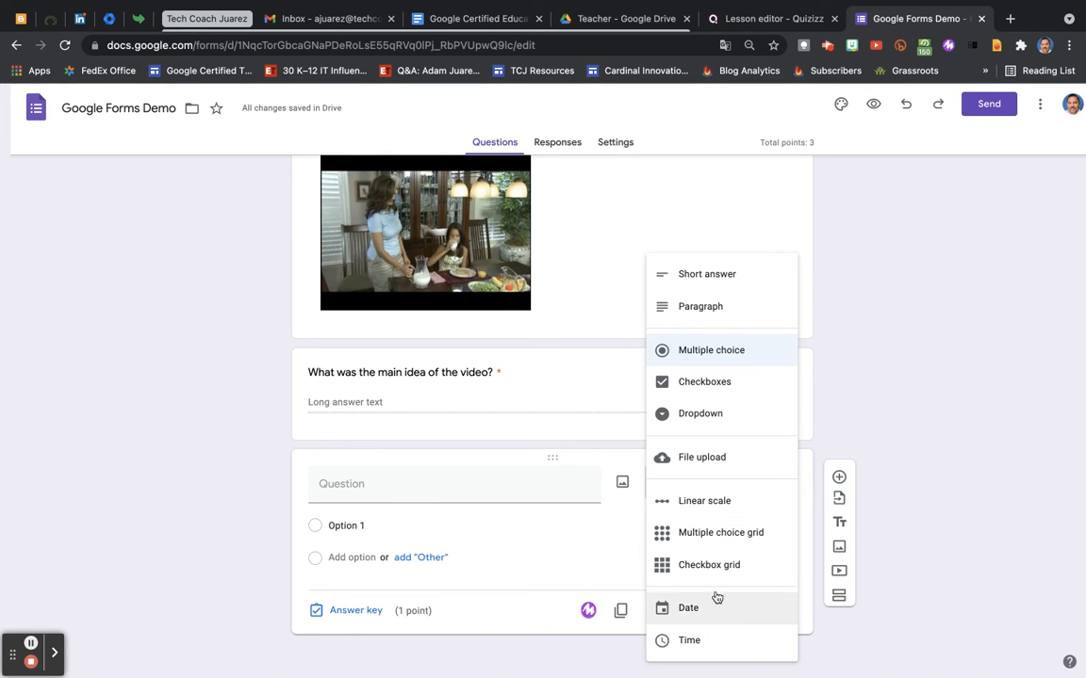
left_click(712, 508)
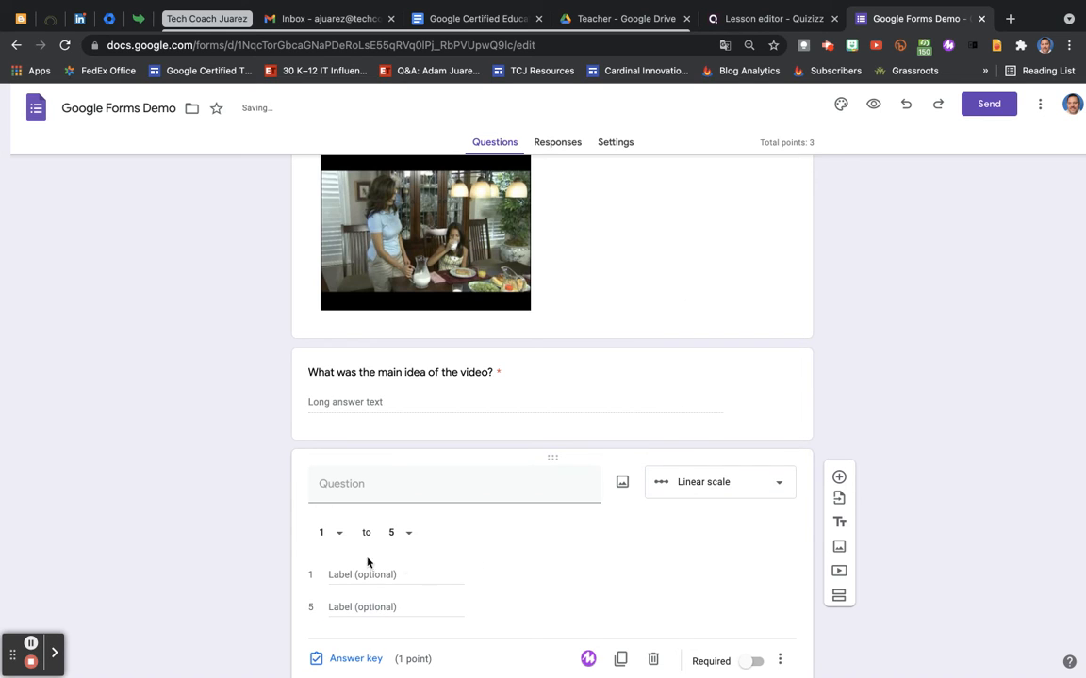
Enter "On a scale of 1 - 5, 1 being bad and 5 being great, rate the tour." as the linear scale question and make it required
left_click(384, 487)
type("On a scale of 1 - 5,")
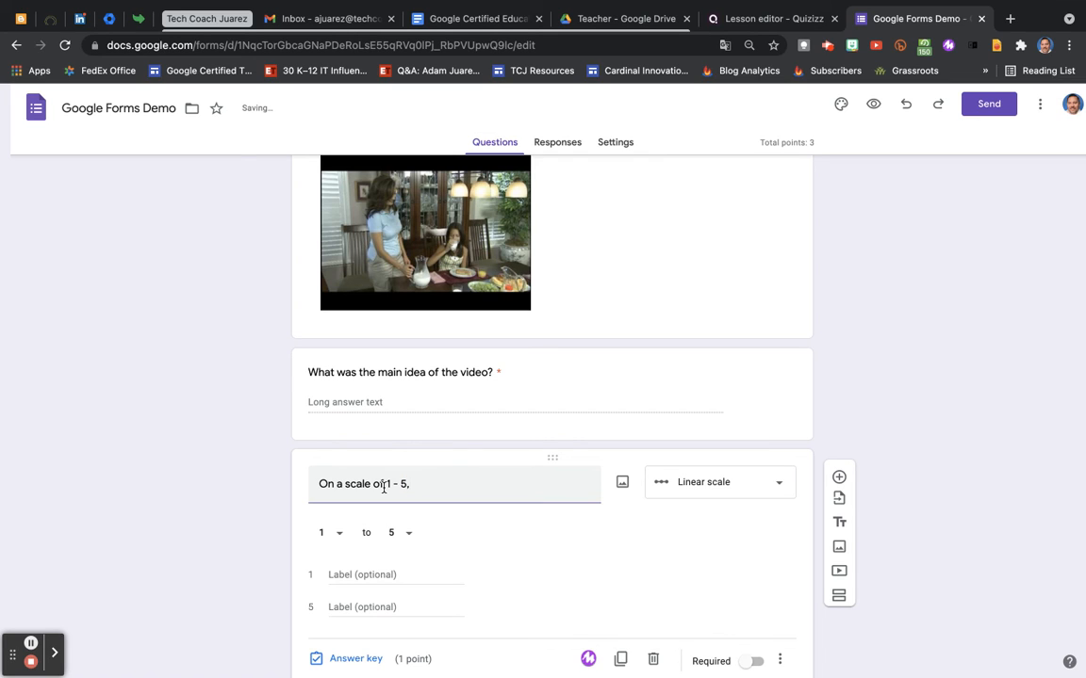
type(" 1 being bad and 5 bein")
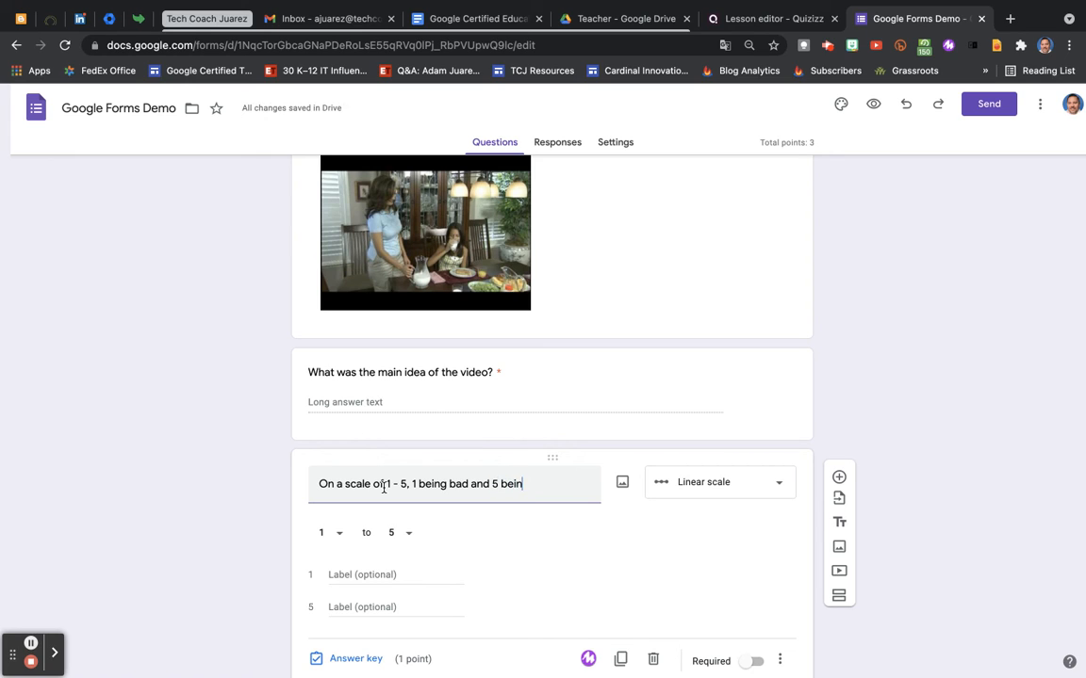
type("g great, rate ")
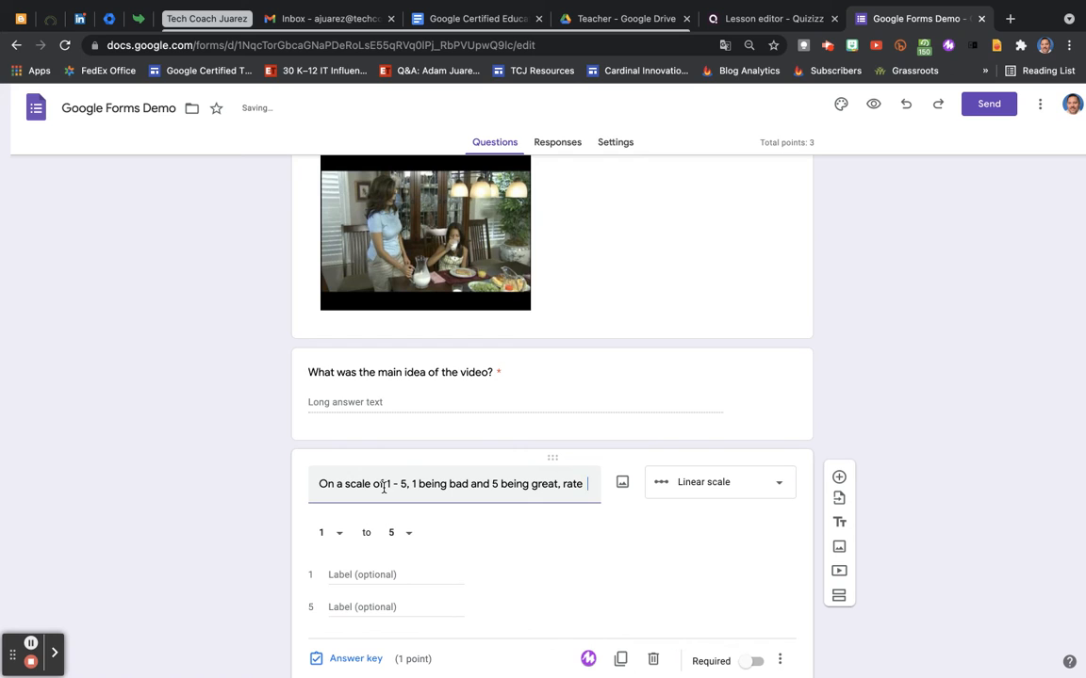
type("the tour.")
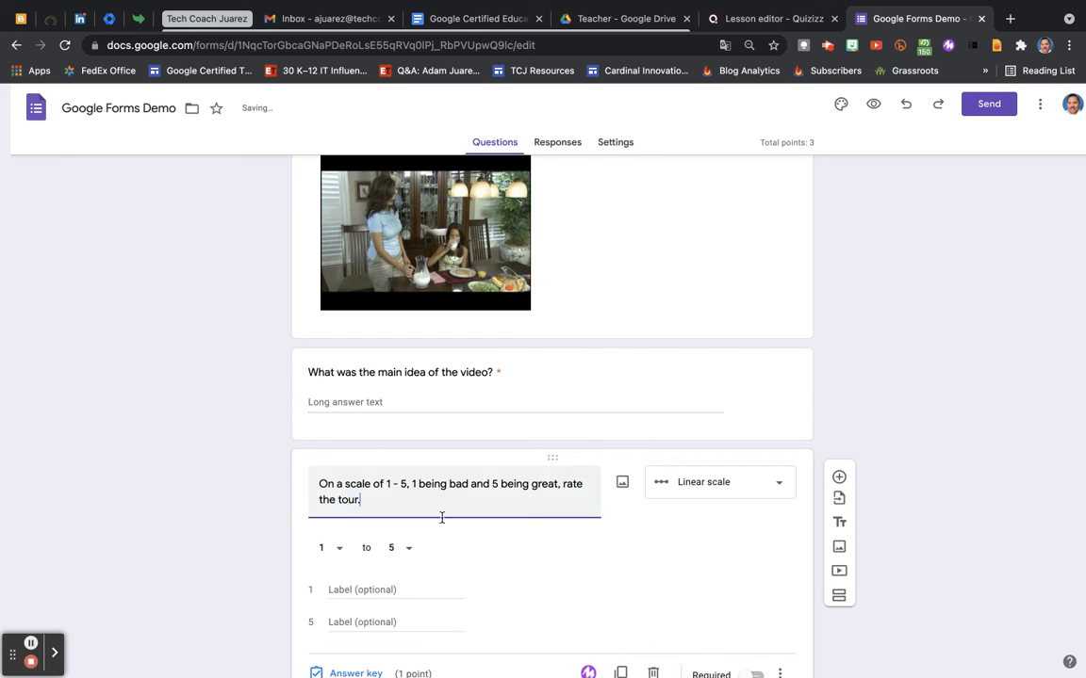
scroll(443, 547, "down", 1)
left_click(753, 614)
Preview the form as respondents see it, look through all its questions, and close the preview
scroll(728, 486, "up", 2)
scroll(728, 486, "up", 4)
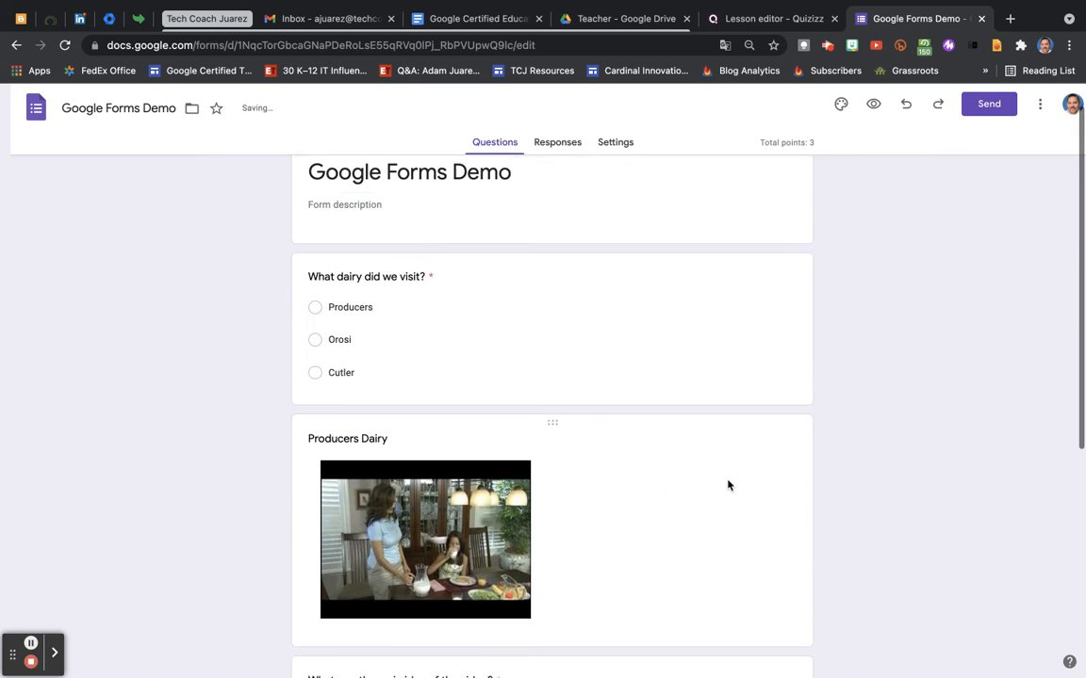
left_click(874, 105)
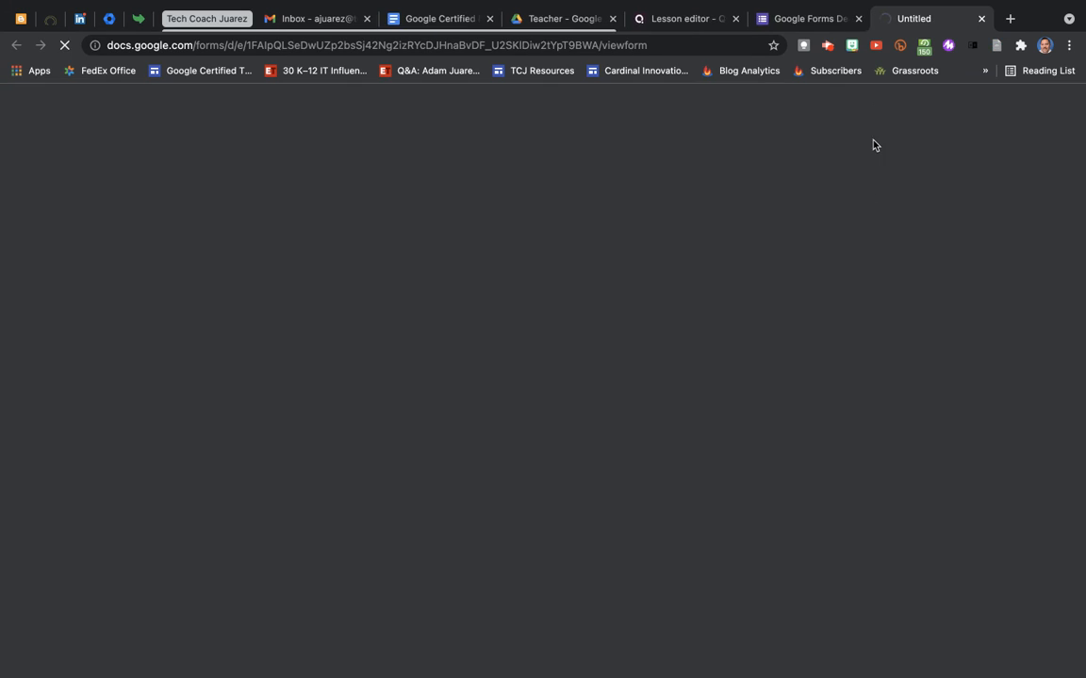
scroll(640, 472, "down", 5)
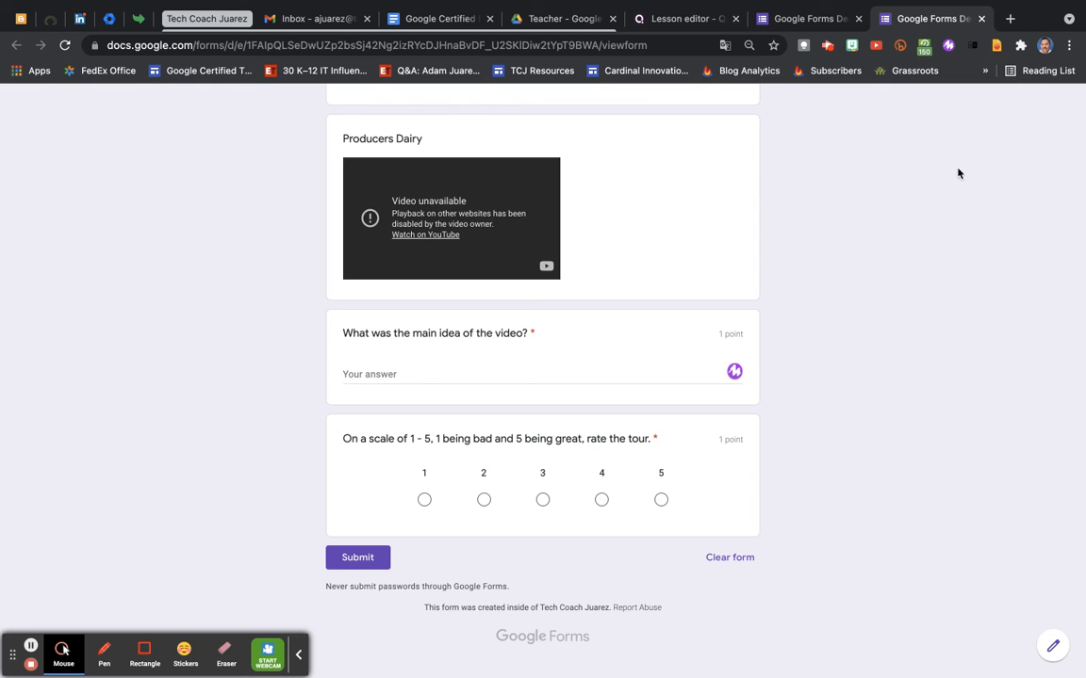
left_click(981, 18)
Add a new question below the tour rating question and open its question type choices
scroll(620, 417, "down", 5)
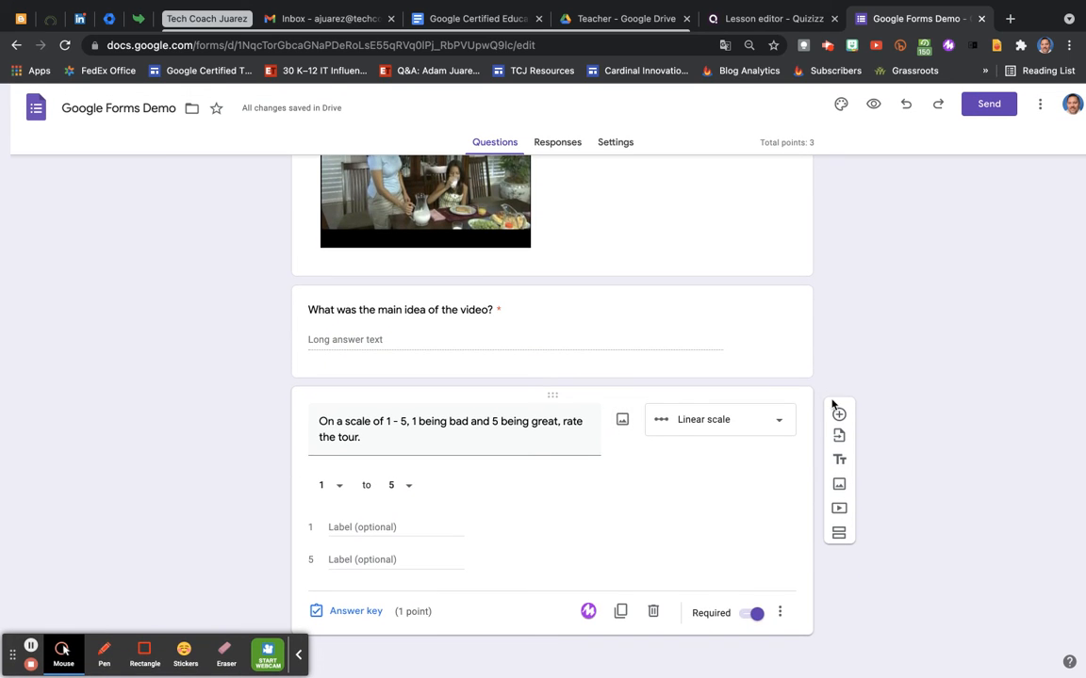
left_click(833, 413)
left_click(722, 481)
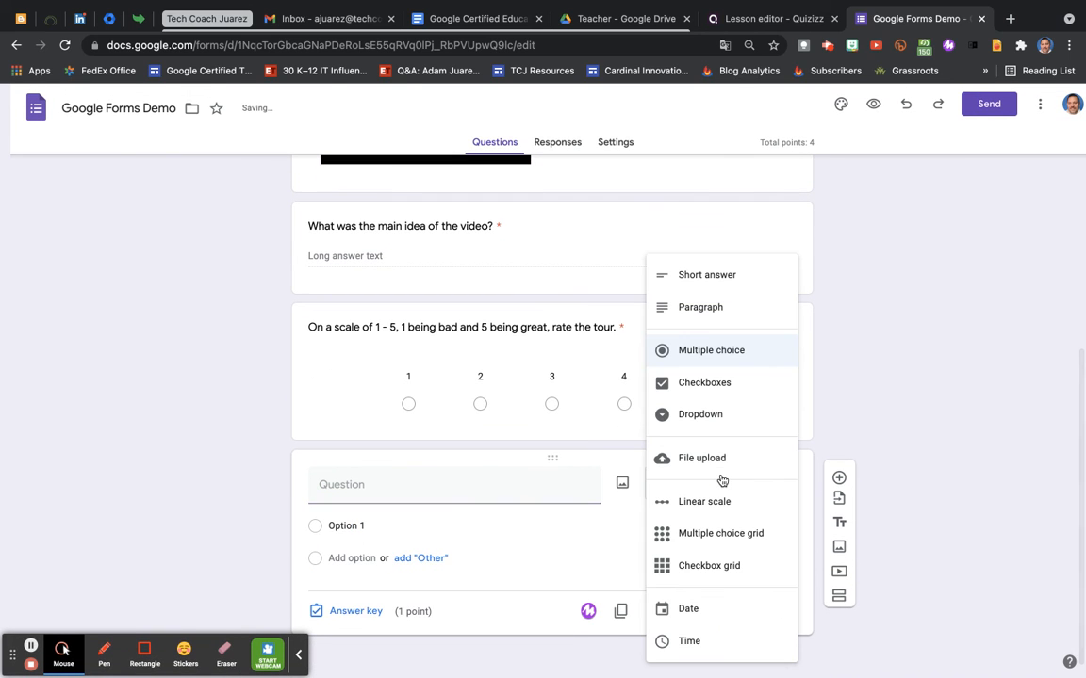